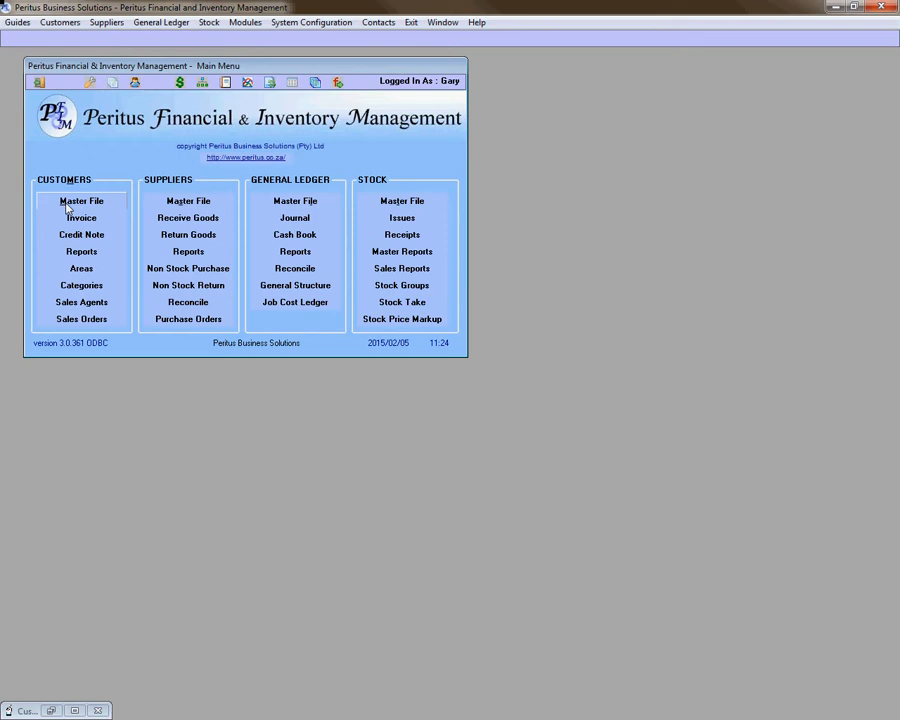
- Open the Customers Master File and customer list from the CUSTOMERS section of the Main Menu
left_click(67, 206)
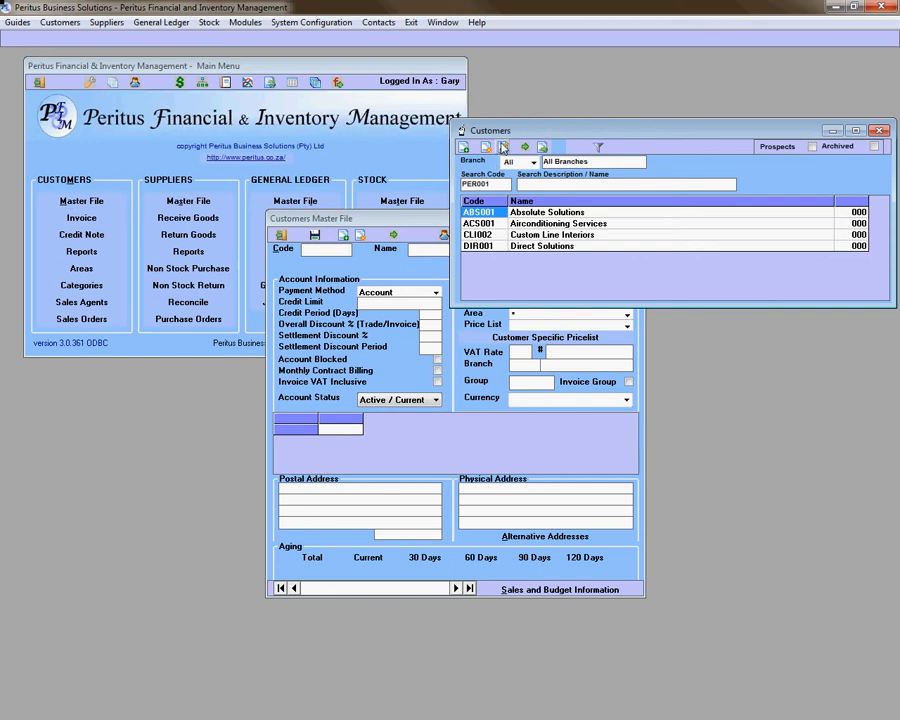
- Select ABS001, cancel a rename, show the Prospects/Archived filters, and load Absolute Solutions' record
left_click(496, 211)
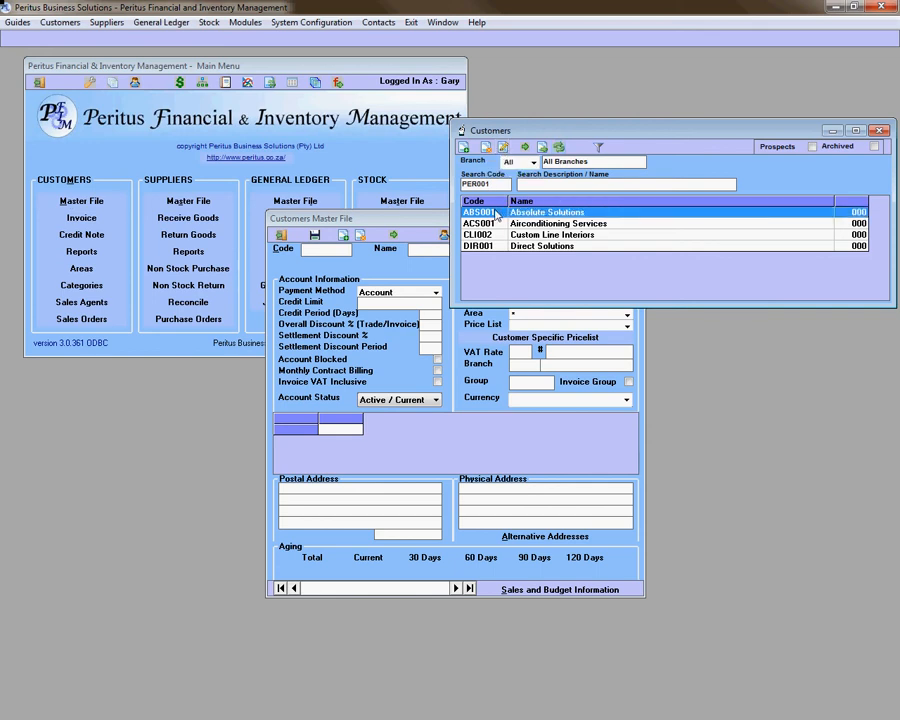
left_click(502, 148)
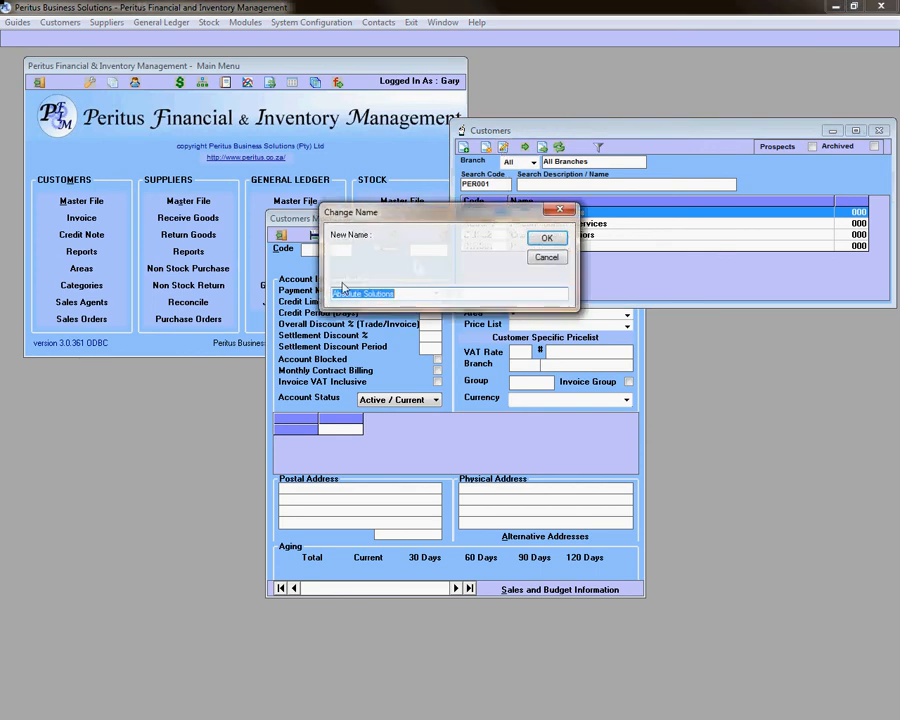
left_click(545, 259)
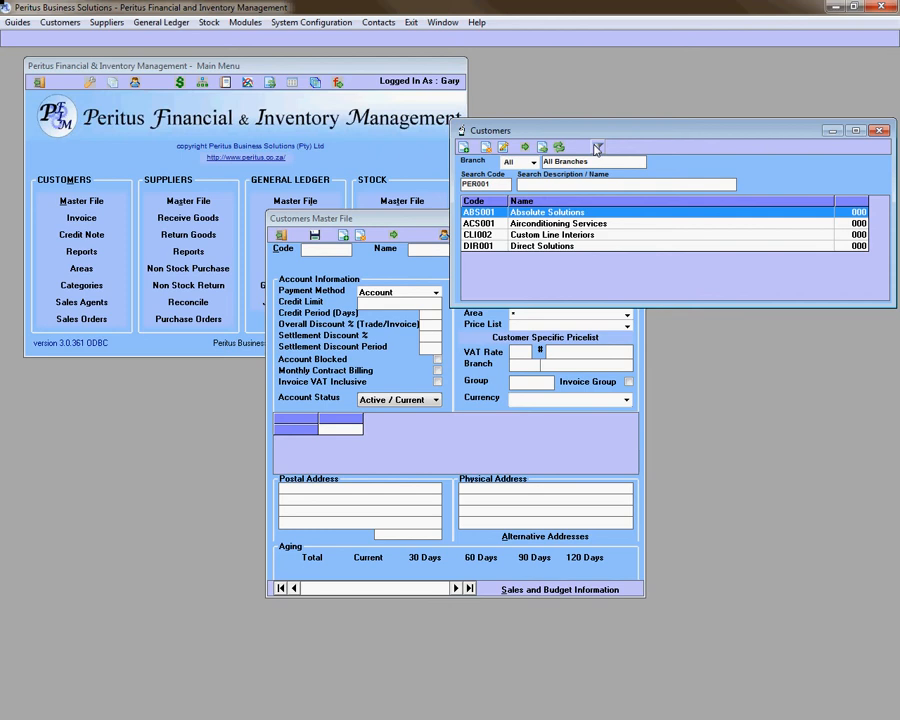
left_click(597, 148)
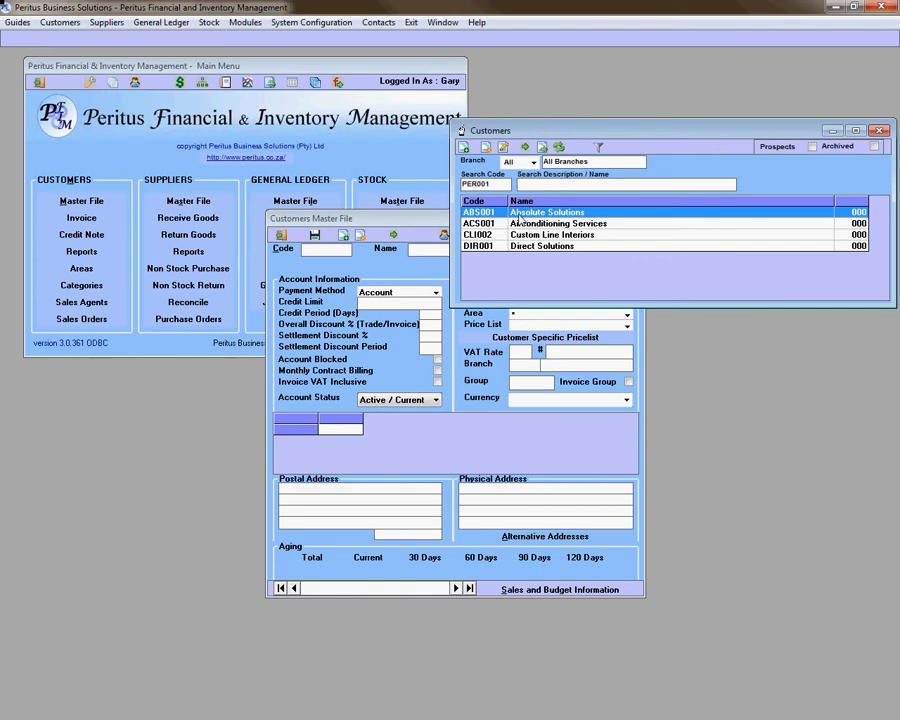
left_click(541, 150)
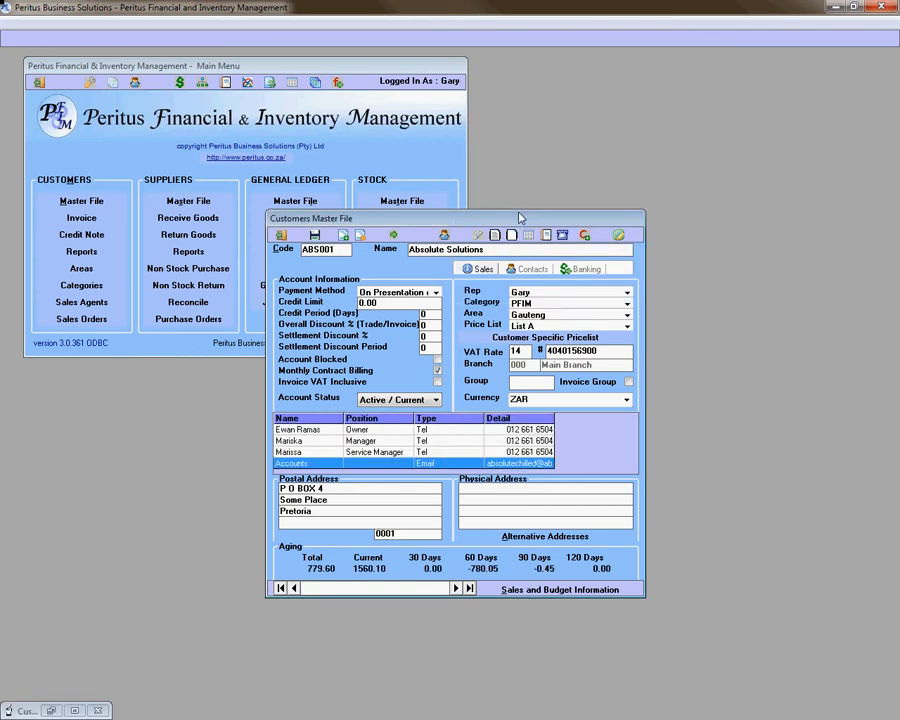
- Reopen the Customers list and start a New Item record
left_click(393, 235)
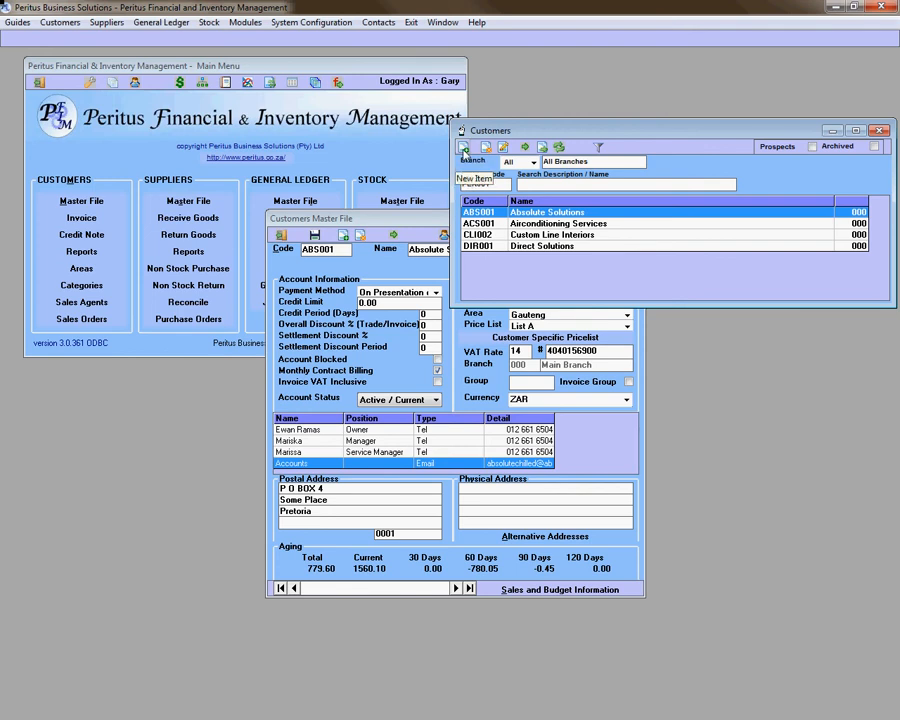
left_click(463, 147)
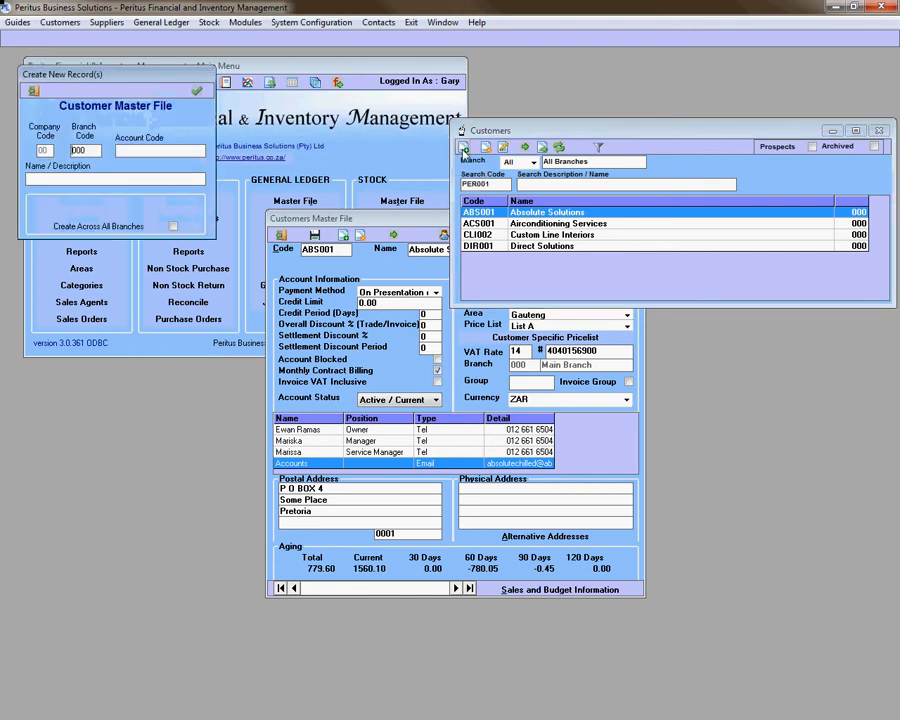
- Create account code PER001 named 'Peritus Business Solutions' in Create New Record(s)
left_click(164, 150)
type("PER001")
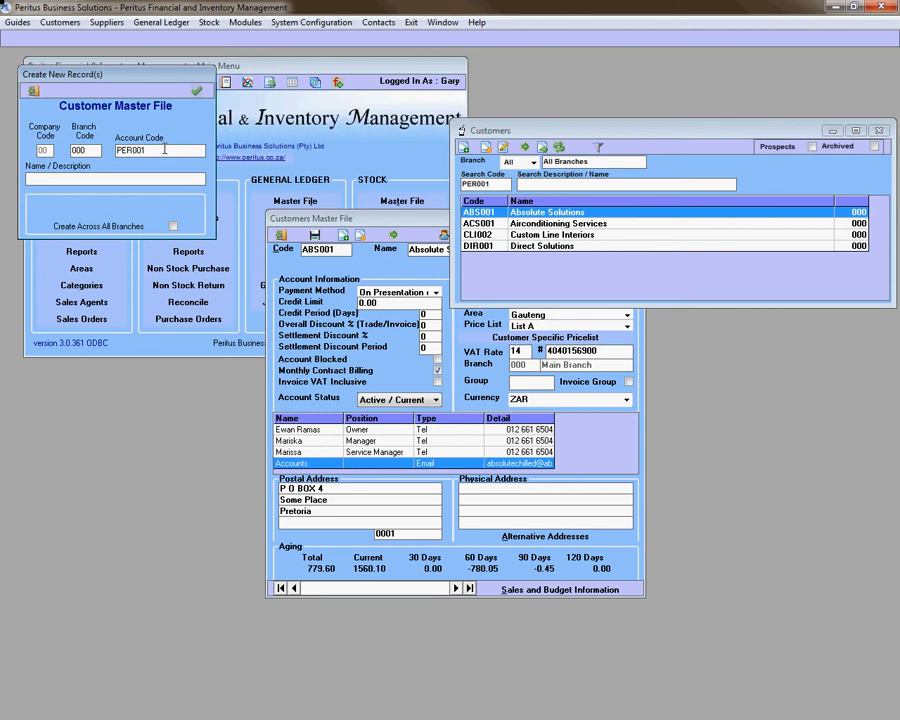
key("Tab")
type("Peritus Business Solutions")
left_click(197, 92)
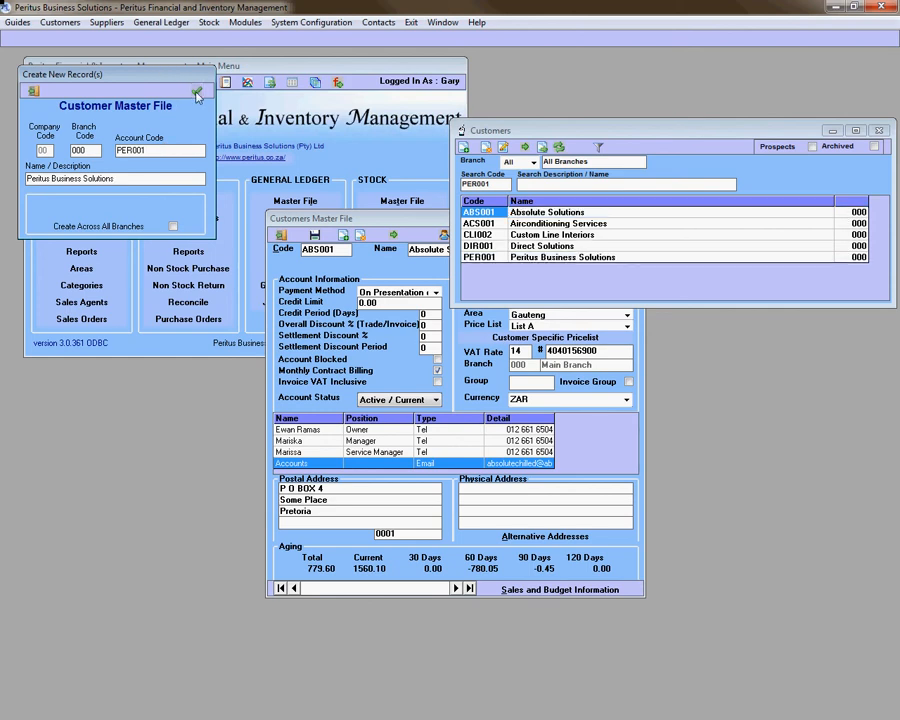
- Open PER001 and set Payment Method to Account, untick Account Blocked, and tick Monthly Contract Billing
double_click(498, 258)
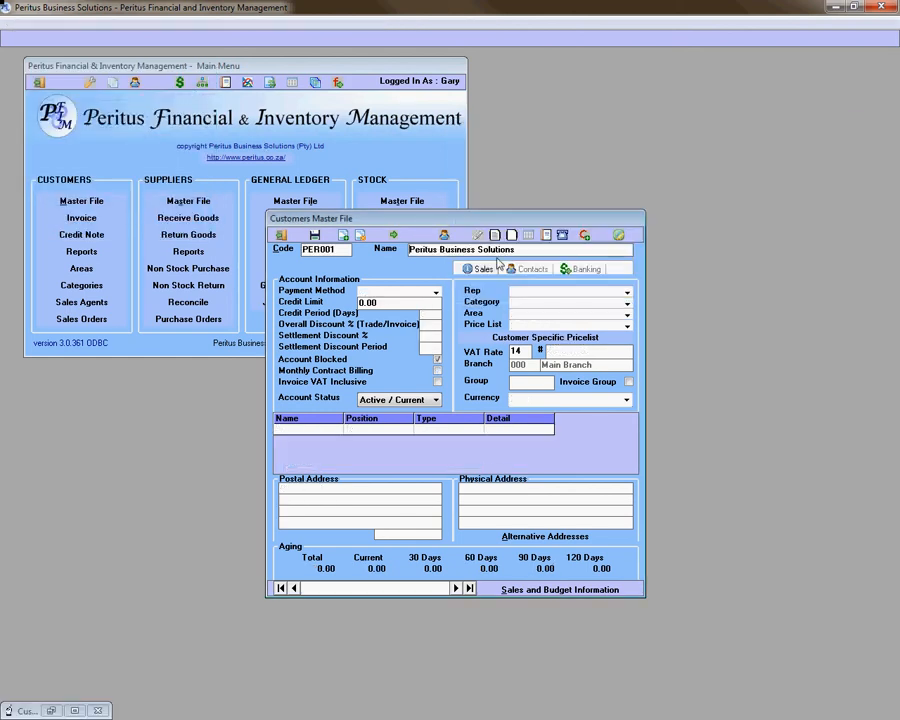
left_click(436, 292)
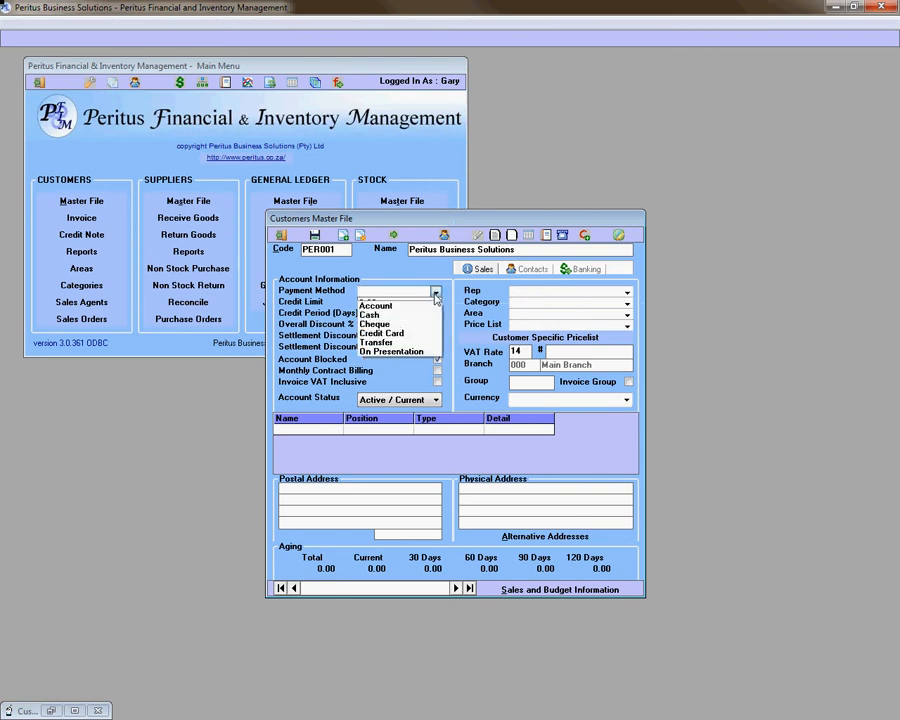
left_click(428, 305)
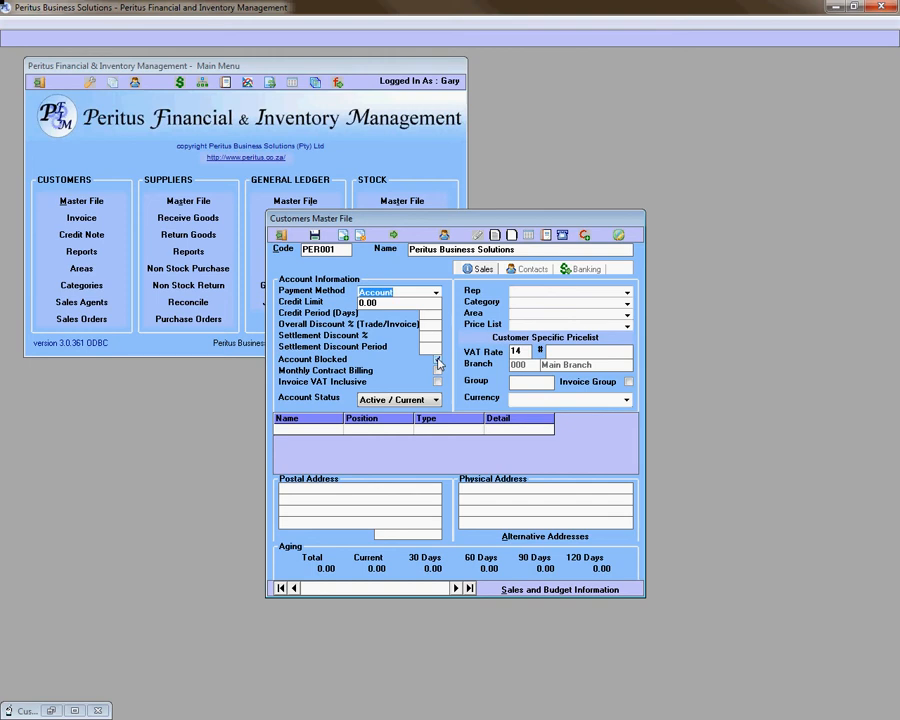
left_click(437, 360)
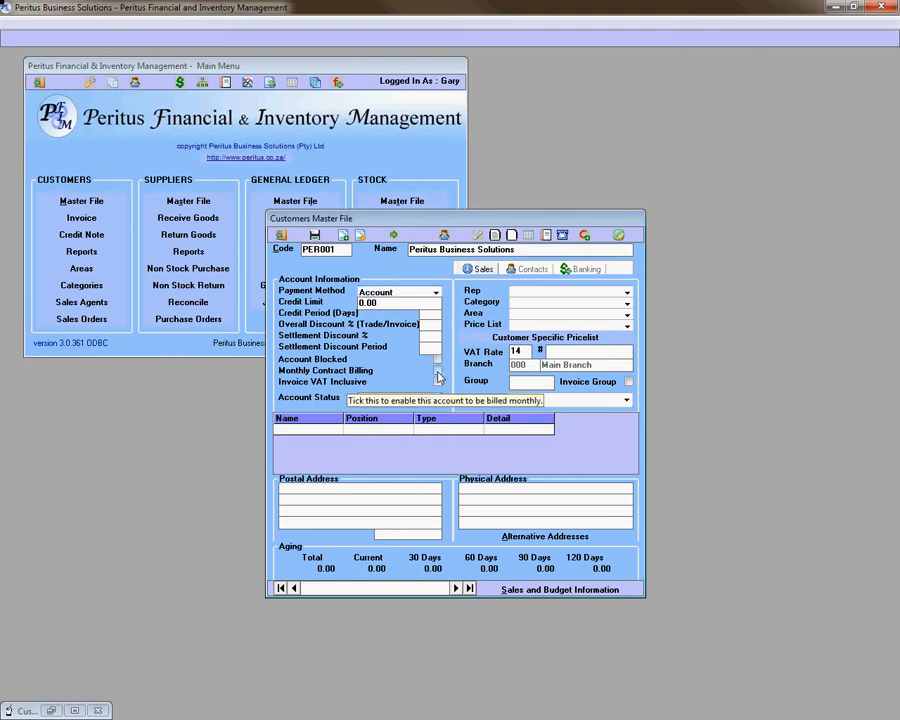
left_click(438, 374)
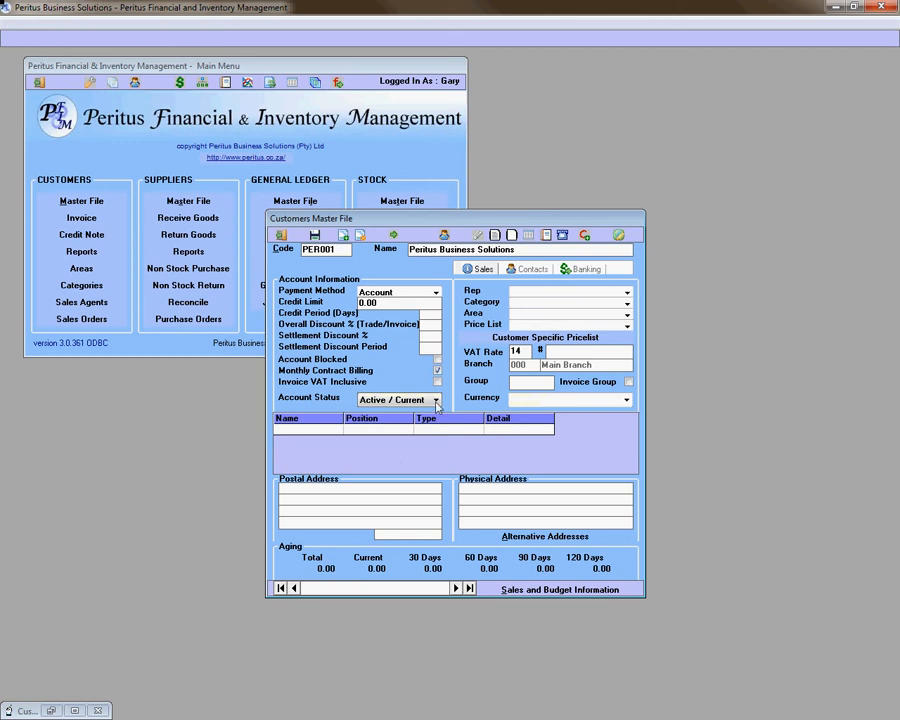
- Keep account status Active / Current, assign a sales rep, and set category to PFIM
left_click(436, 402)
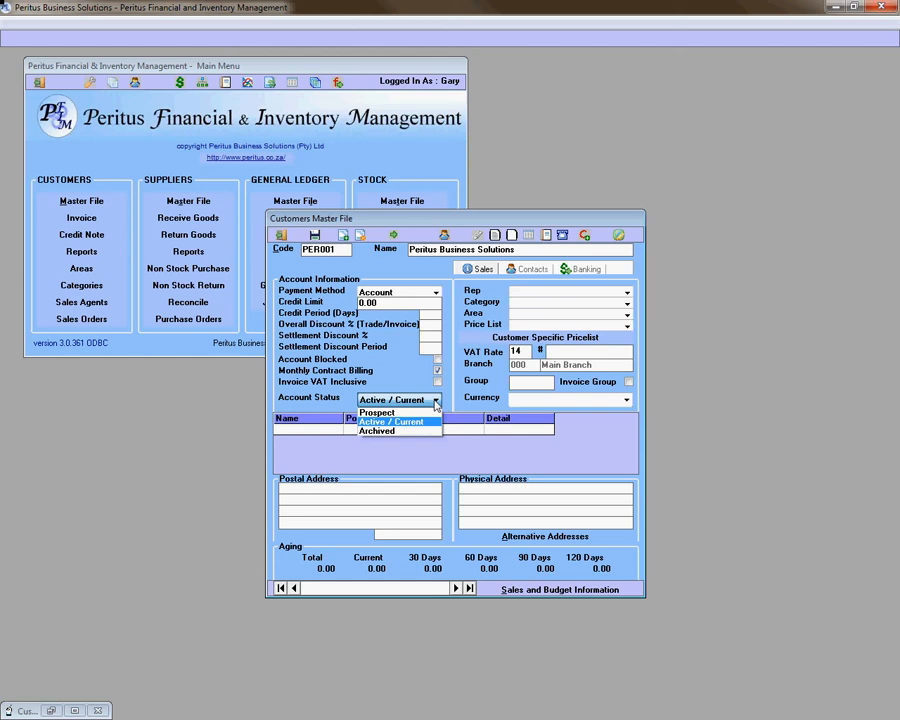
left_click(436, 402)
left_click(628, 292)
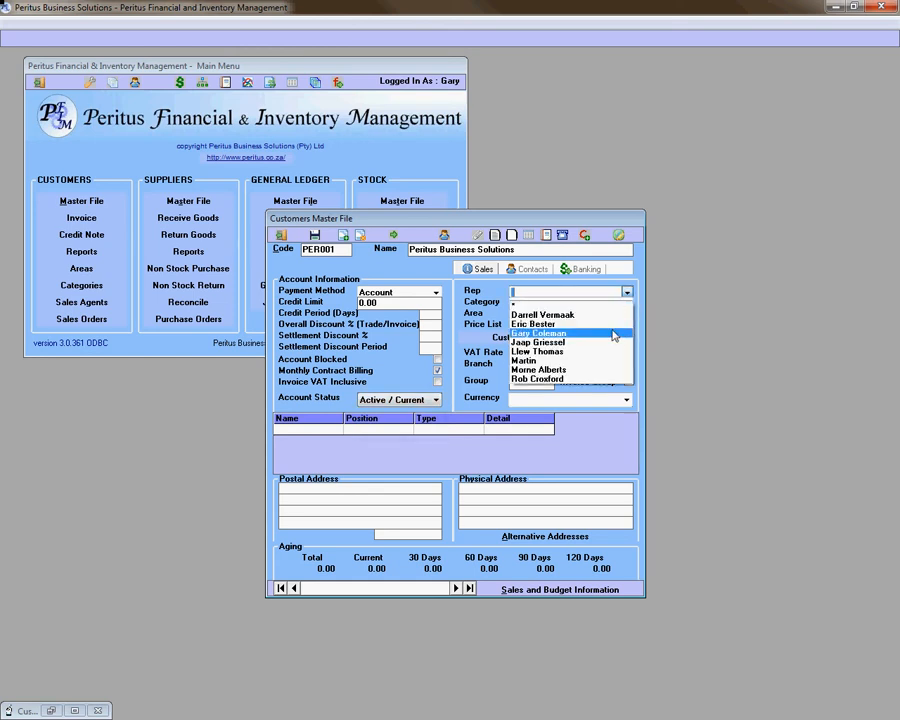
left_click(613, 333)
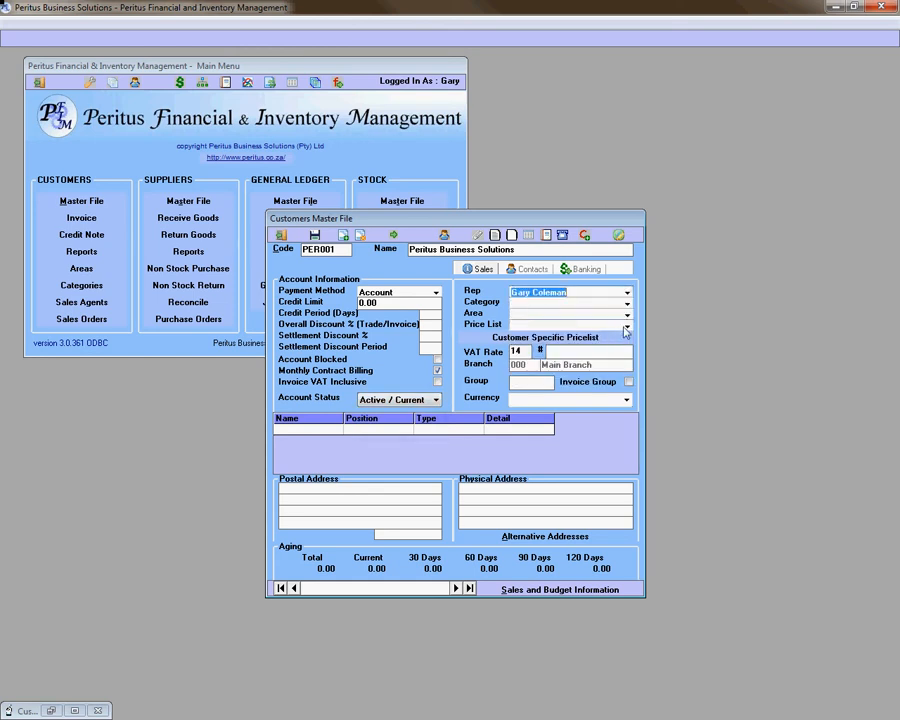
left_click(627, 302)
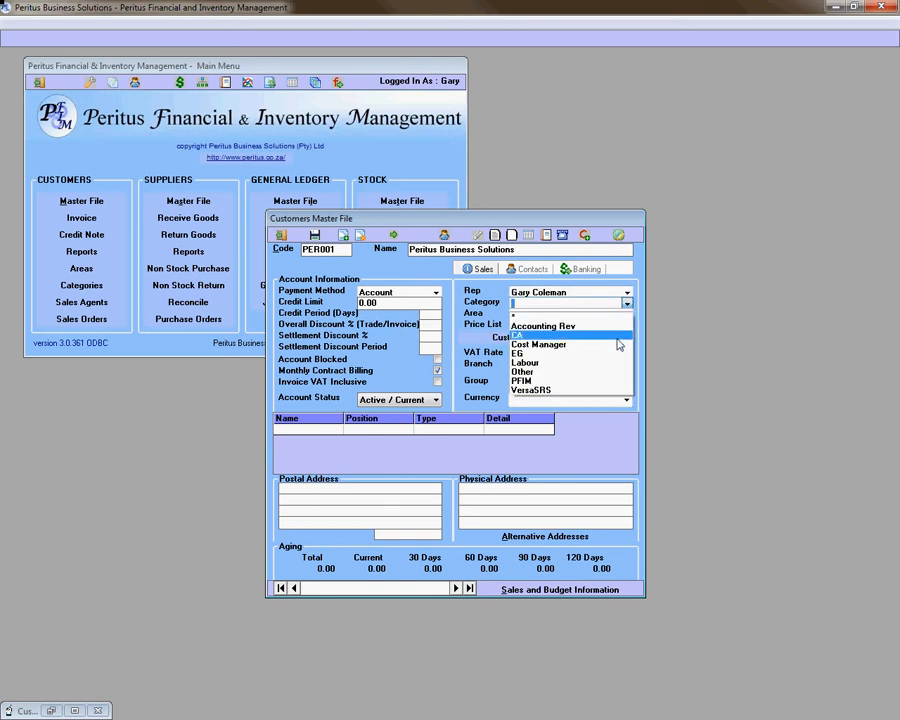
left_click(600, 380)
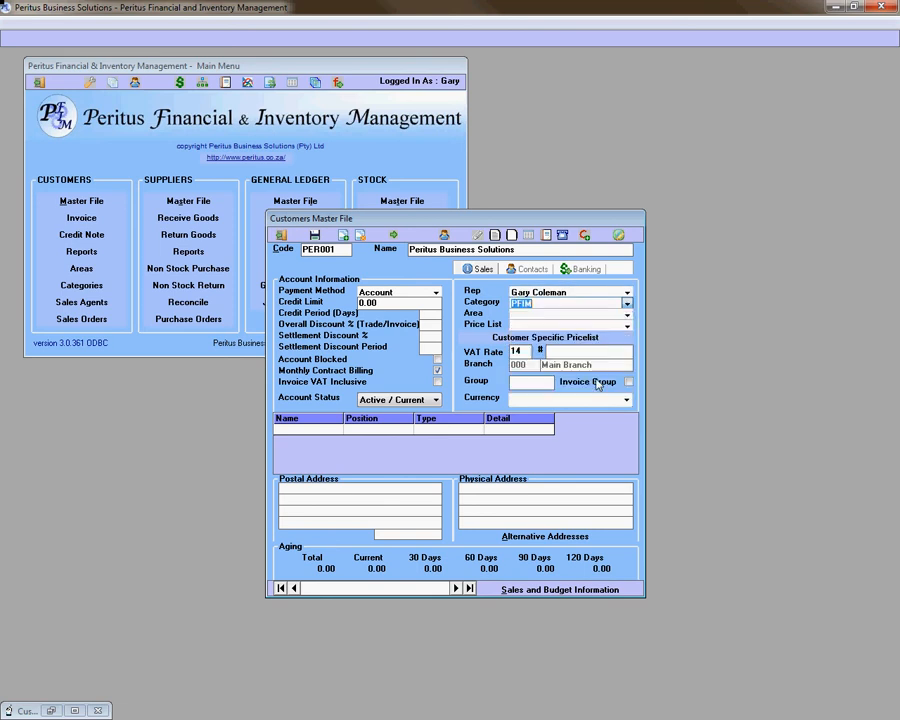
- Set area to Western Cape, price list to List A, and currency to ZAR
left_click(627, 314)
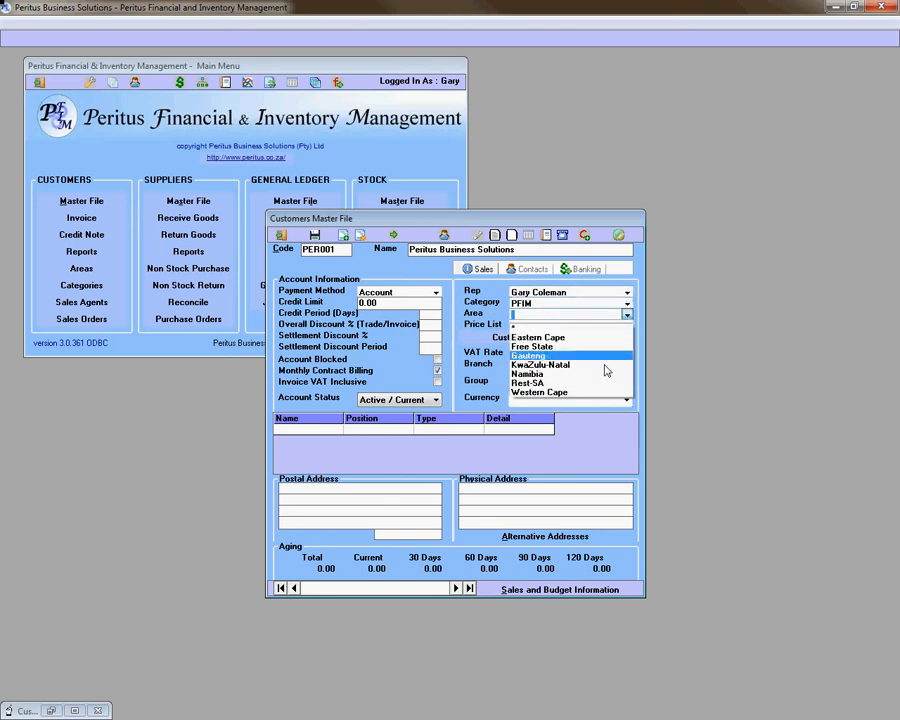
left_click(596, 392)
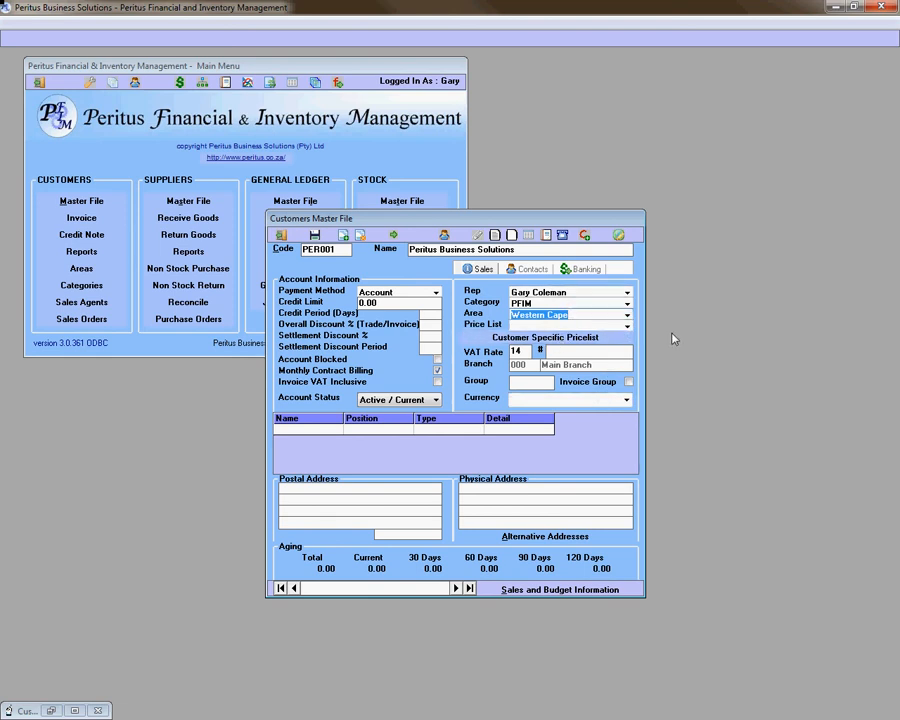
left_click(627, 325)
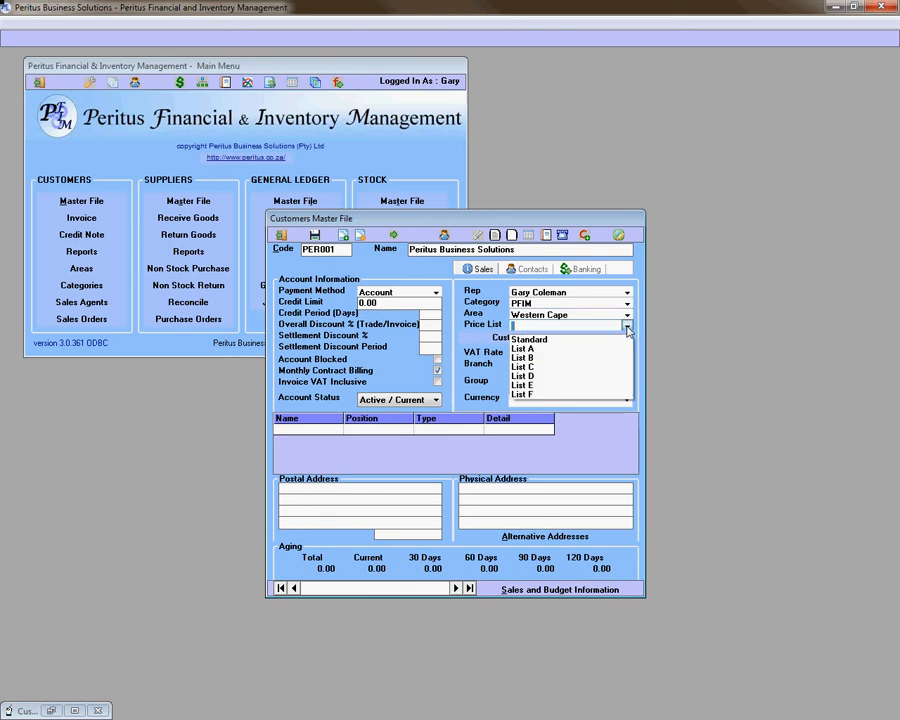
left_click(596, 349)
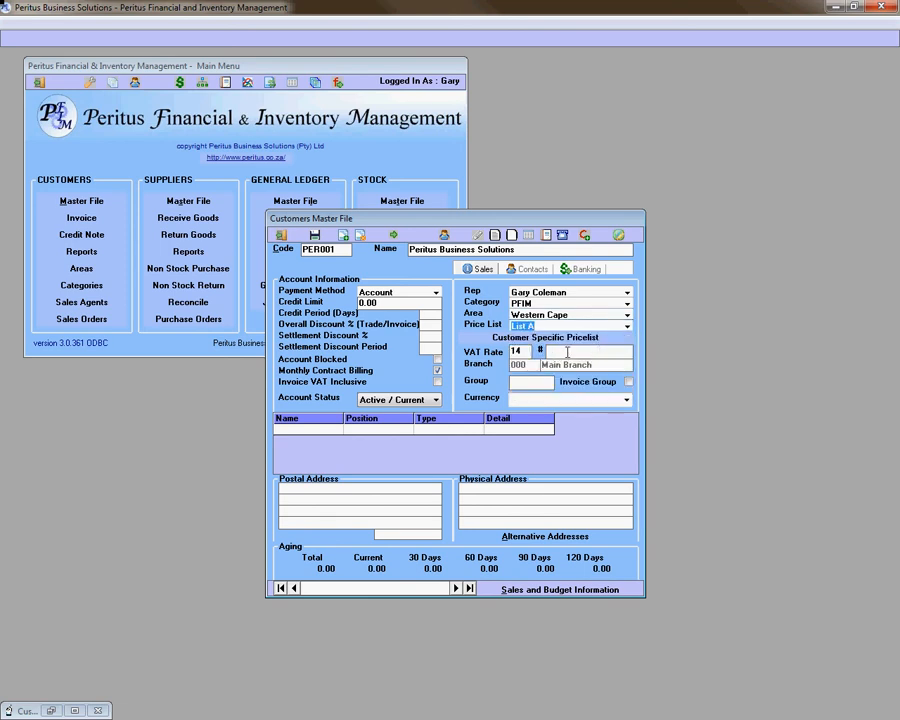
left_click(607, 352)
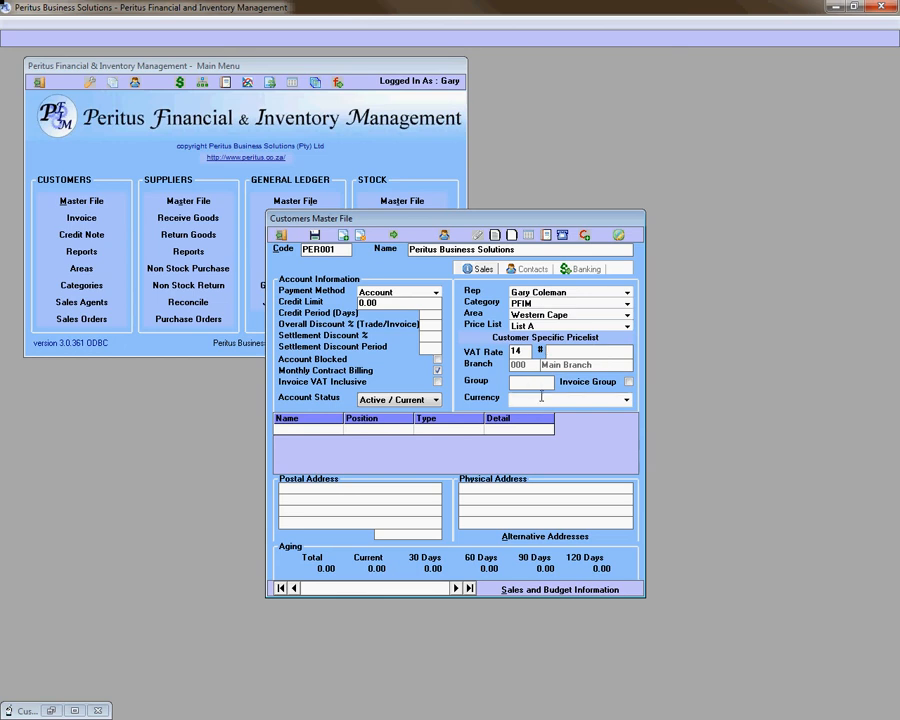
left_click(624, 399)
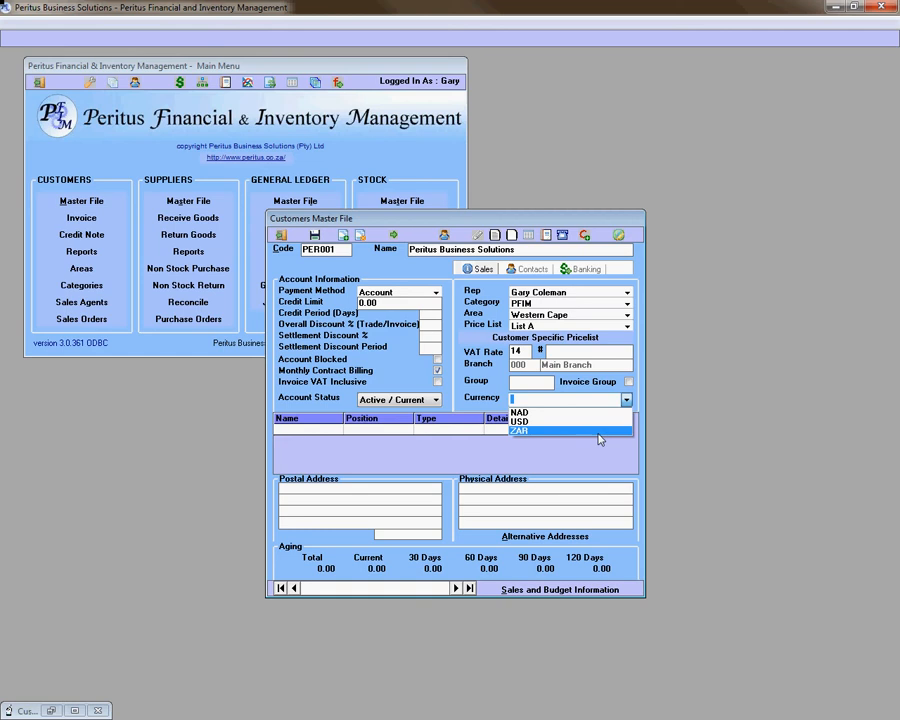
left_click(599, 433)
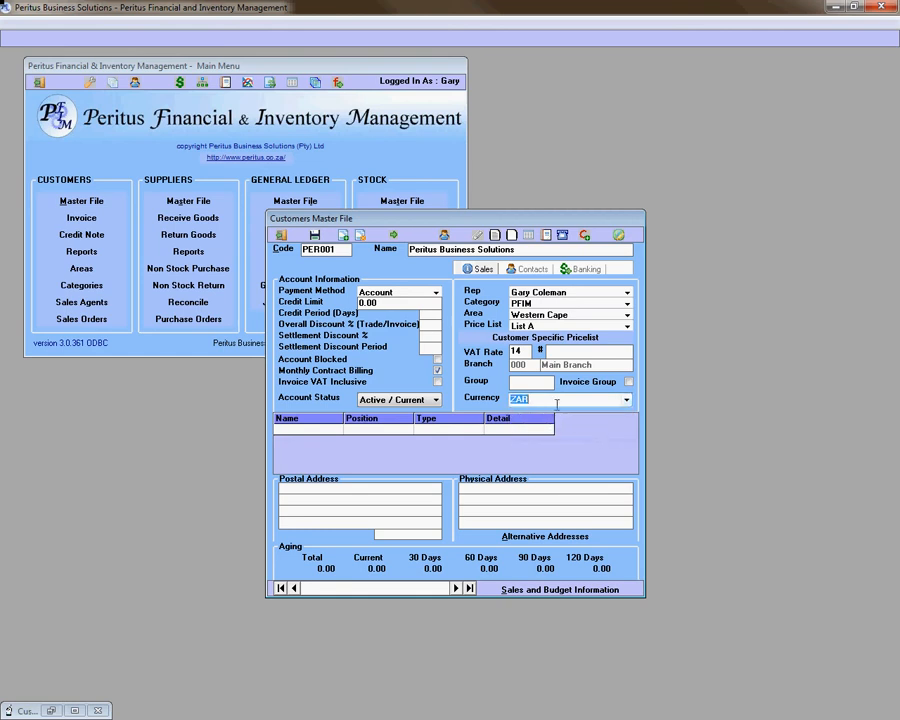
left_click(626, 401)
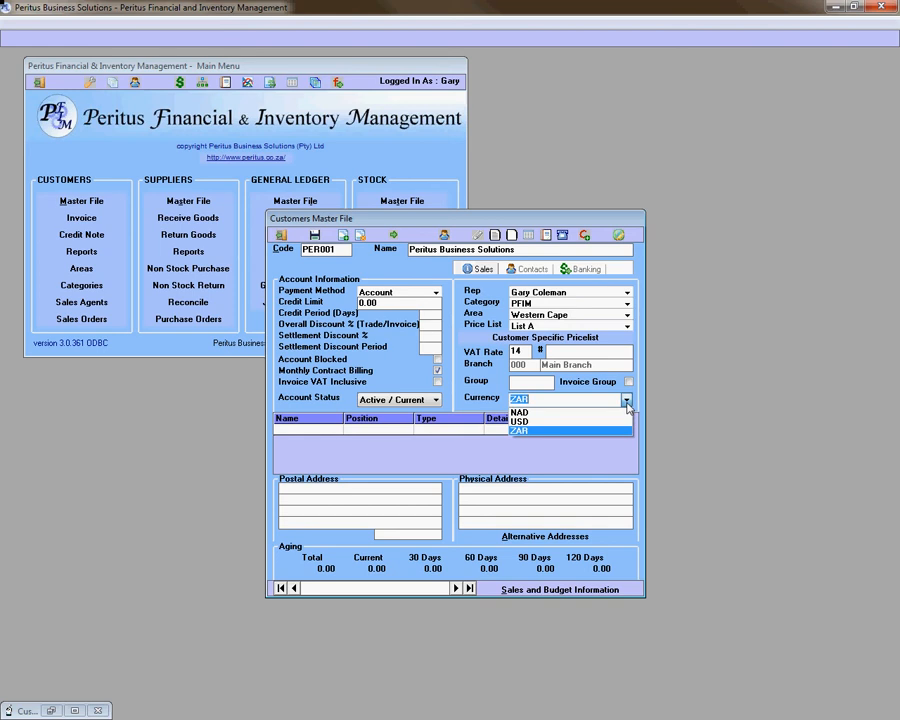
left_click(627, 403)
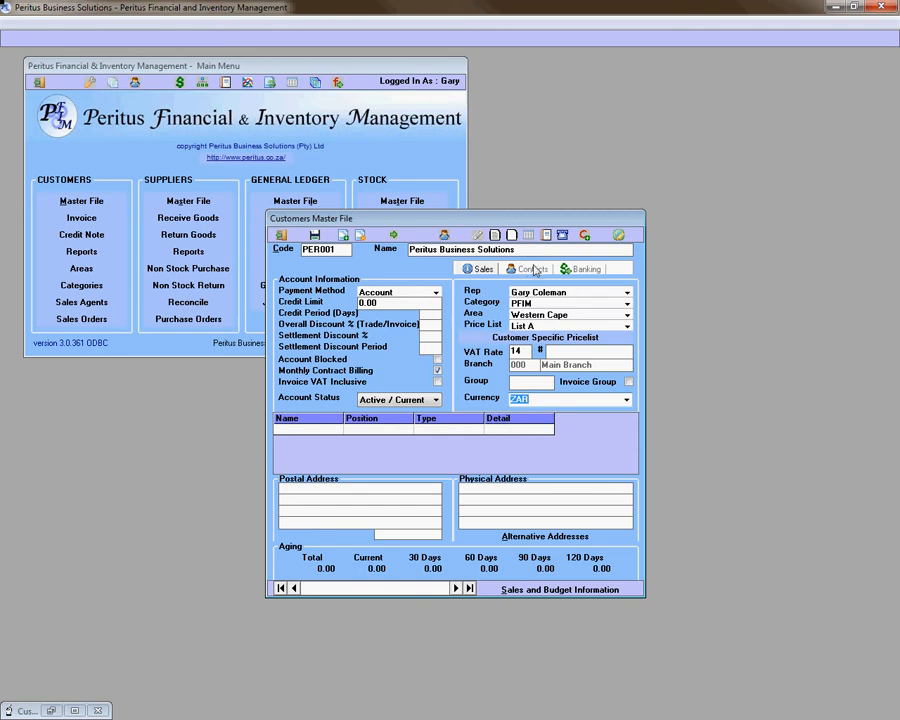
- On the Contacts tab, enter the contact person's name, telephone, e-mail address and postal code
left_click(528, 269)
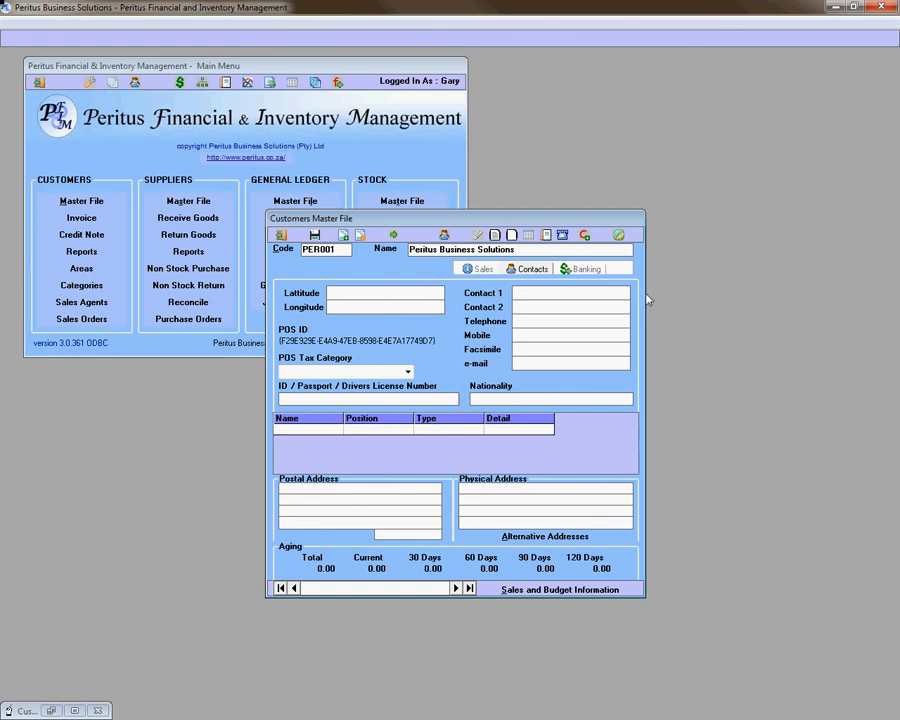
key("Tab")
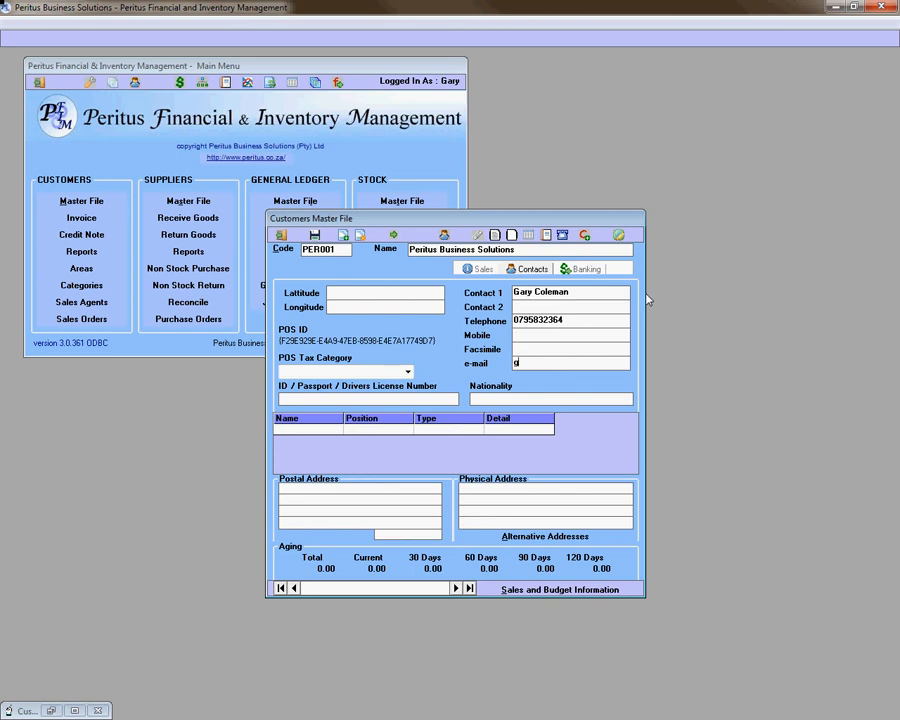
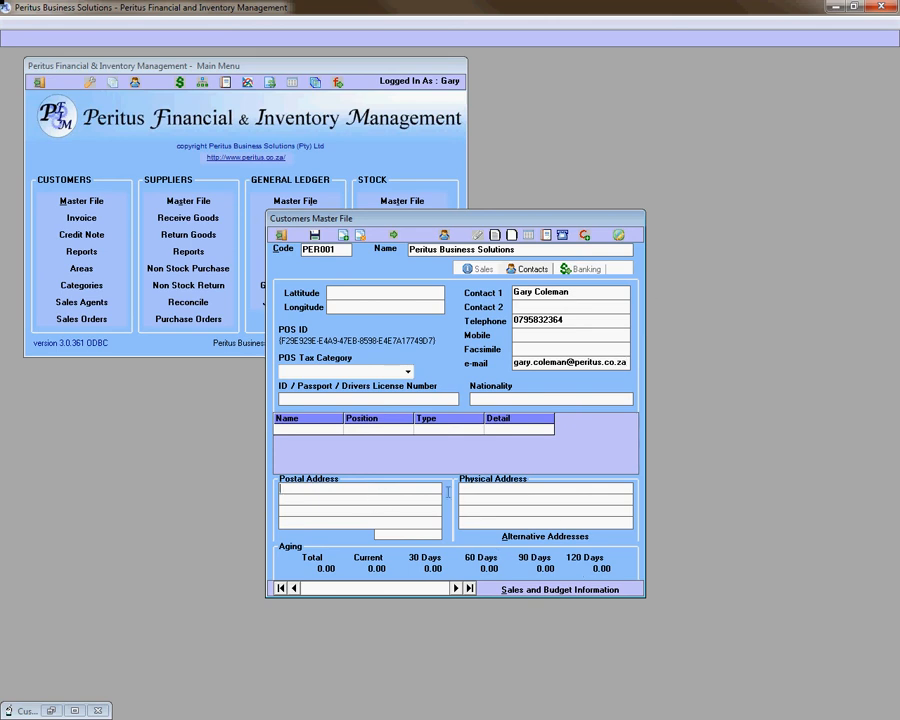
left_click(523, 517)
type("530")
- Set Preferred Accounts Delivery Method to EMail on the Banking tab and save PER001
left_click(584, 270)
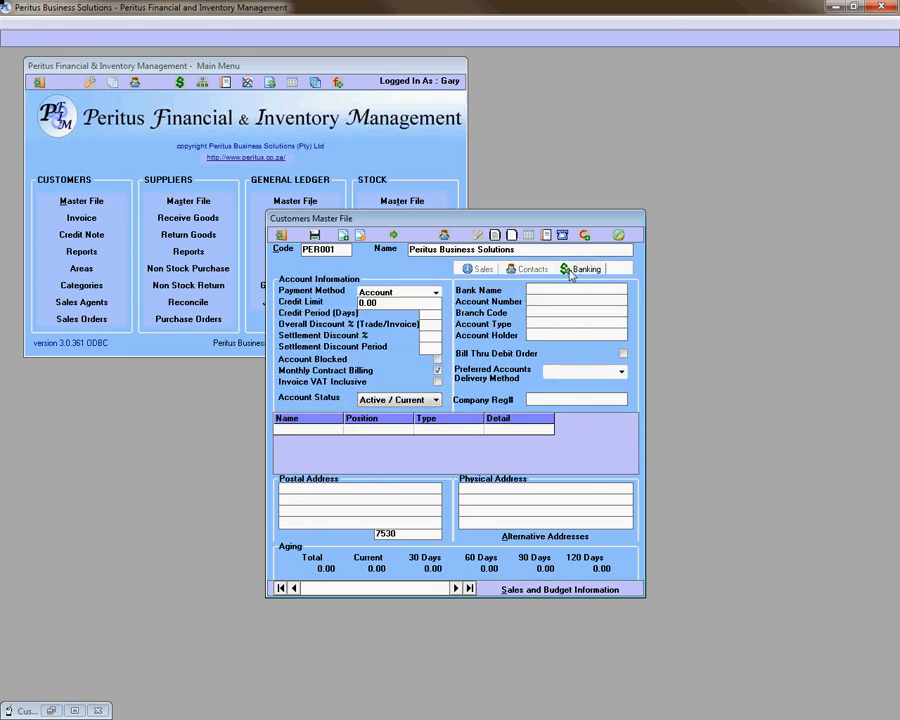
left_click(622, 372)
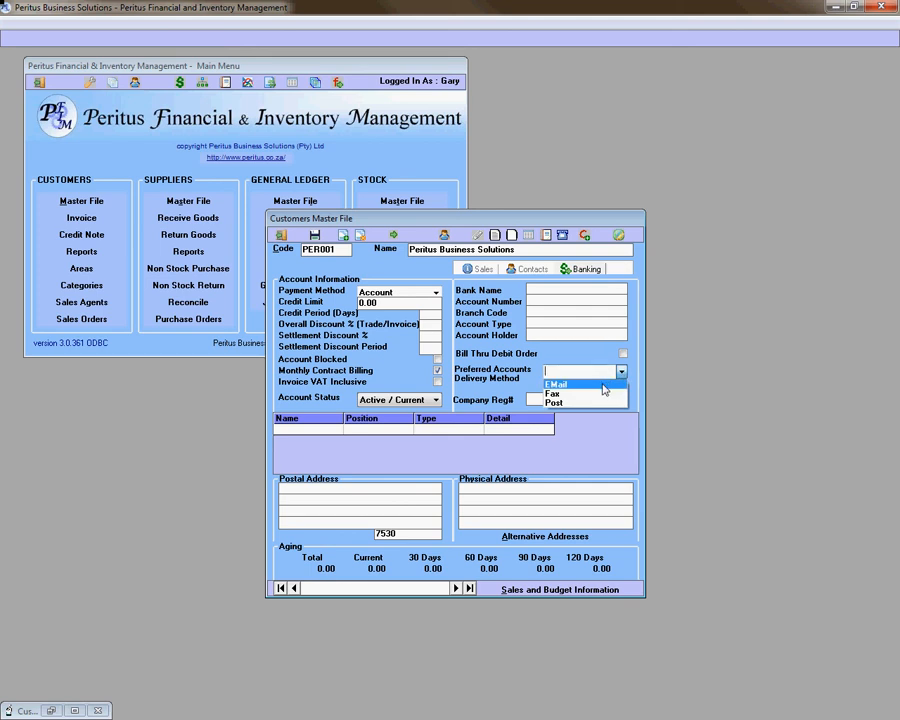
left_click(603, 385)
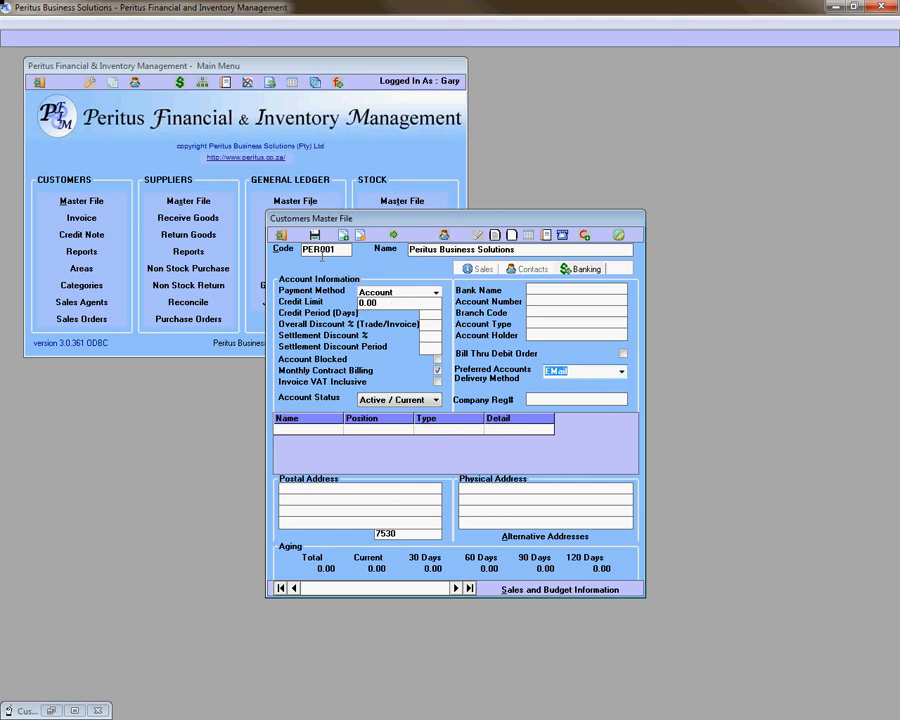
left_click(314, 236)
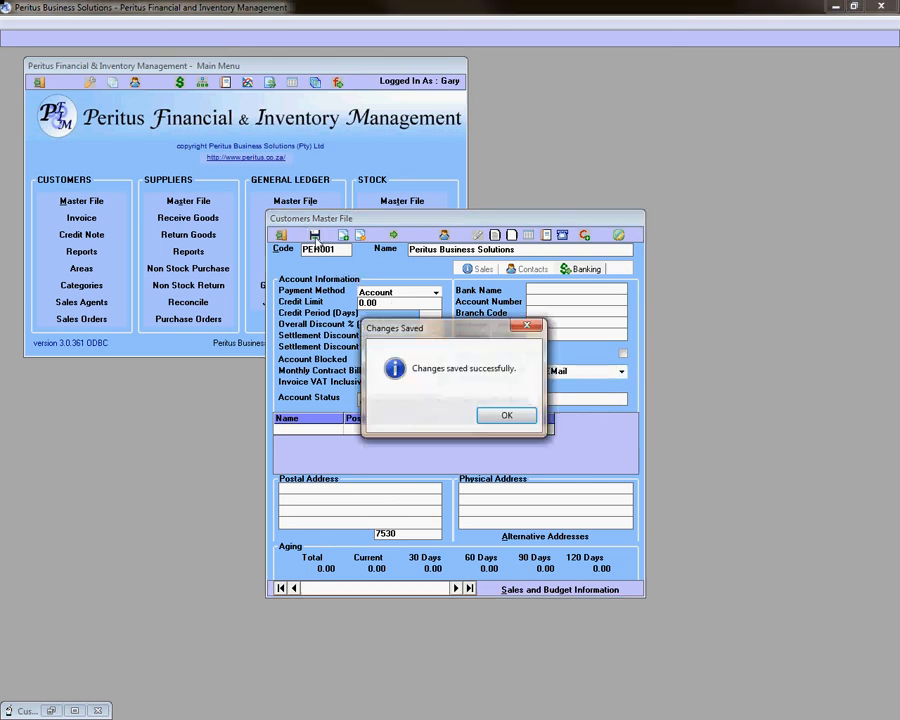
- Close the Changes Saved confirmation with OK
left_click(507, 416)
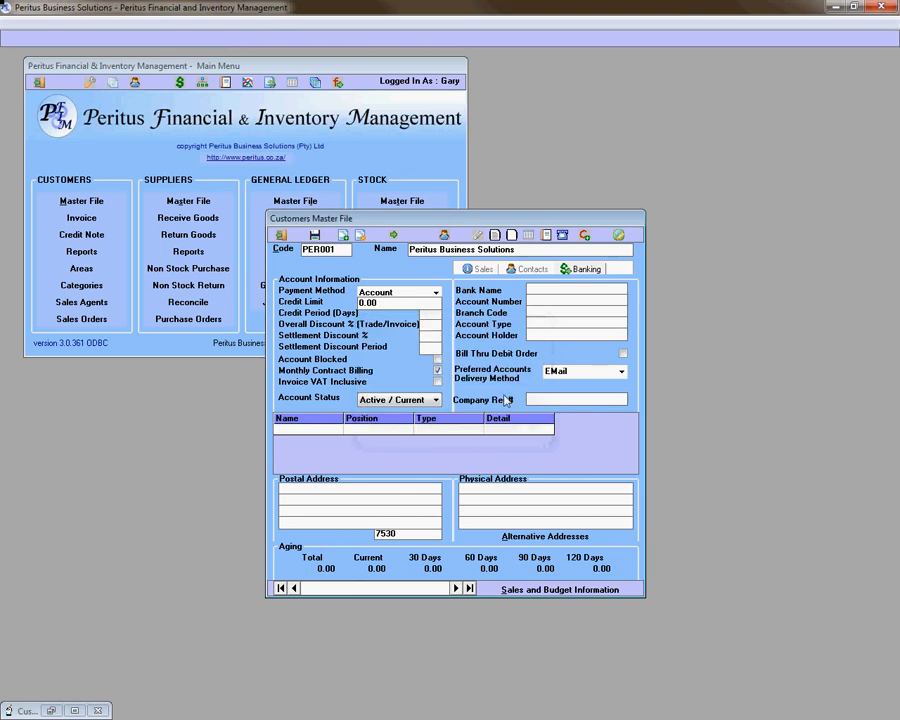